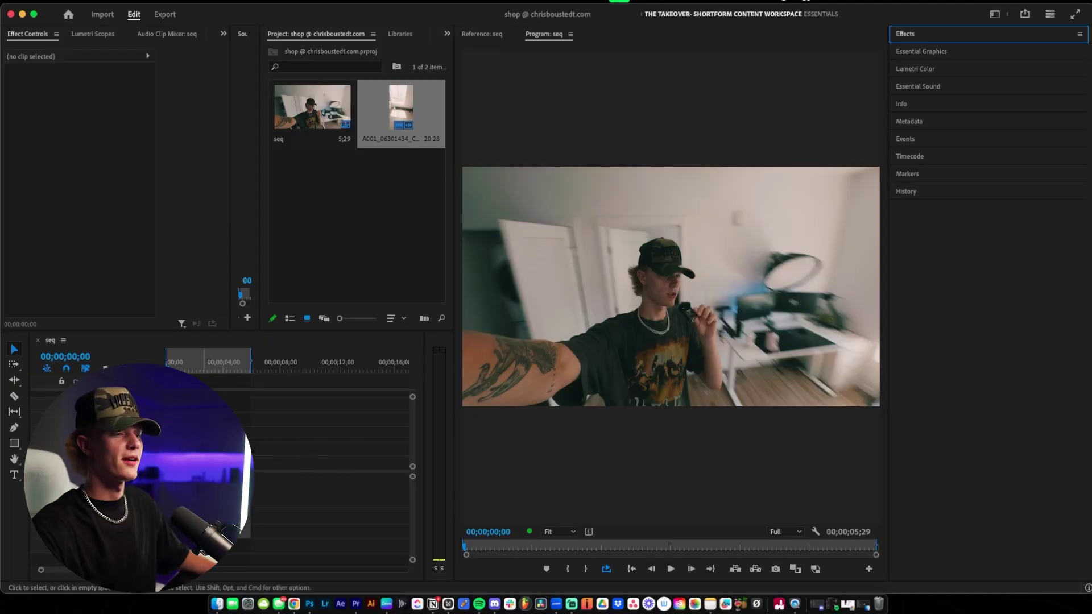
Select the vlog clip in the timeline and expand the Essential Sound panel.
left_click(249, 411)
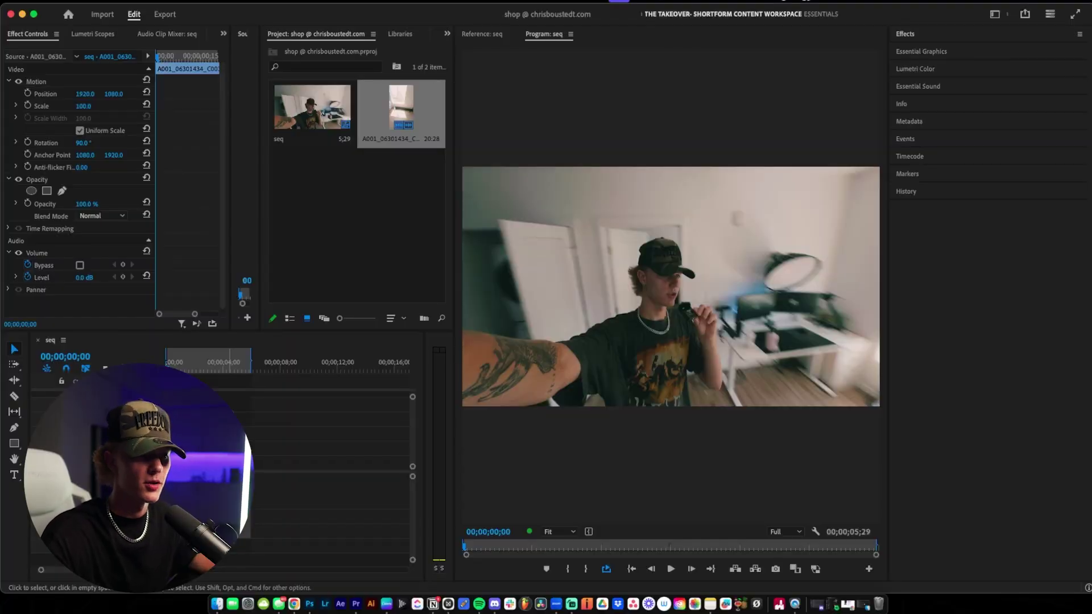
left_click(318, 501)
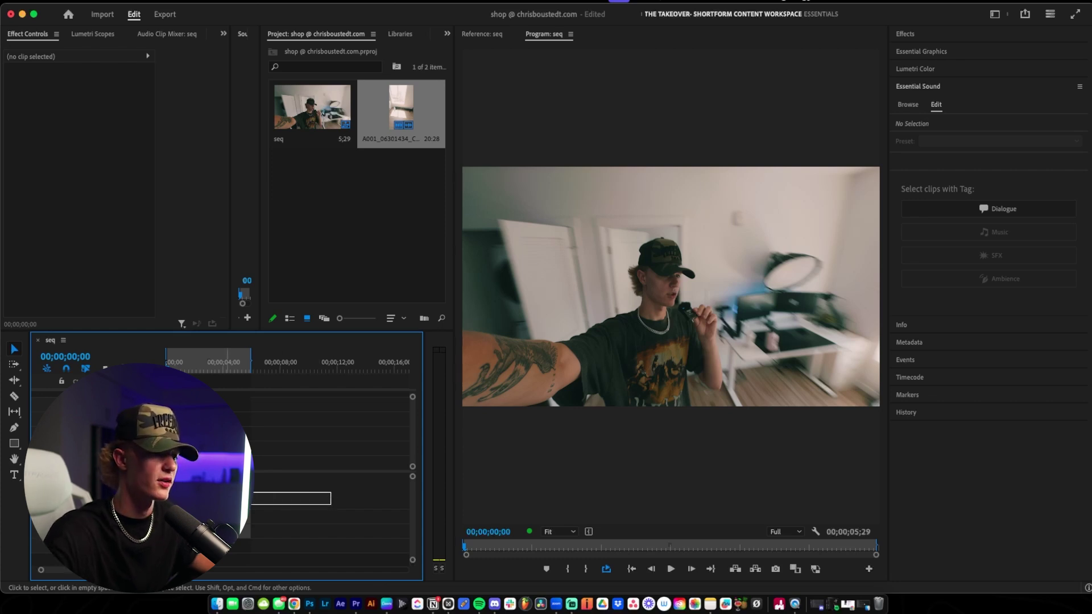
Tag all the sequence's clips as Dialogue and apply Enhance Speech with mix amount 2.2.
left_click_drag(331, 492, 170, 505)
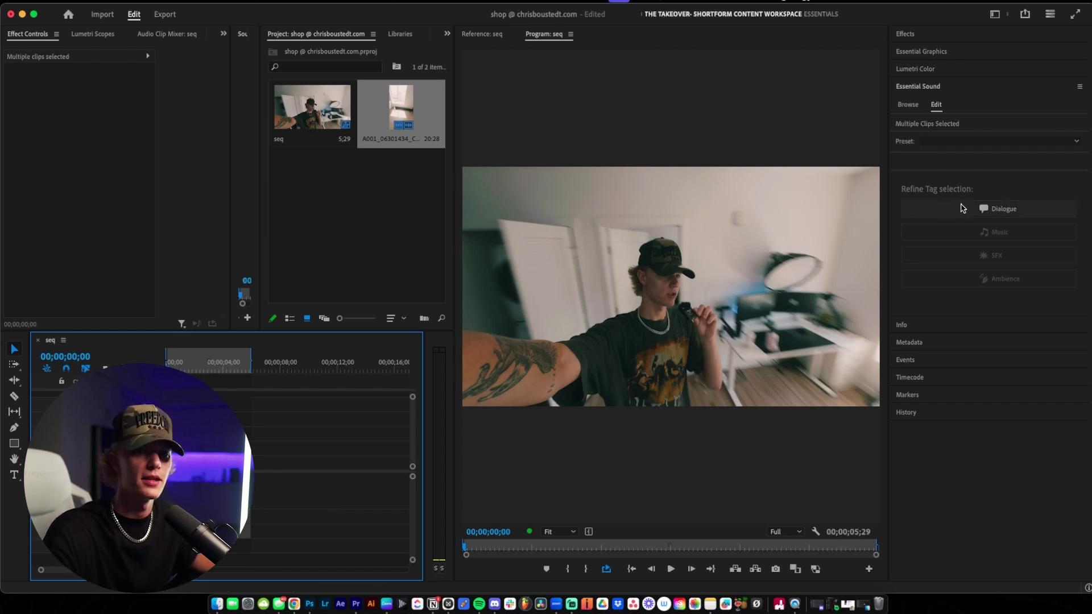
left_click(922, 91)
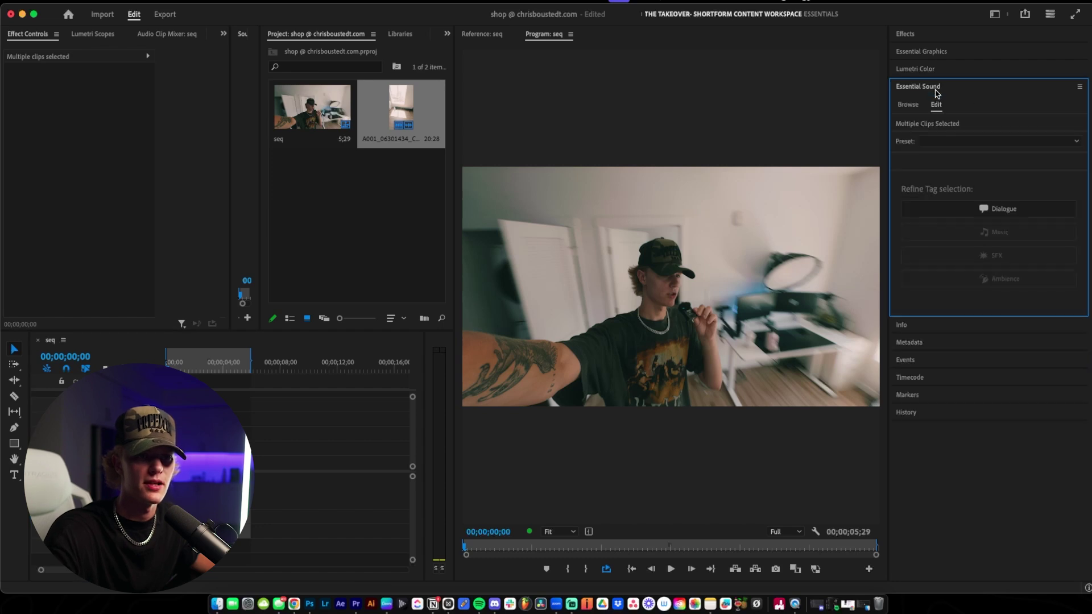
left_click(977, 214)
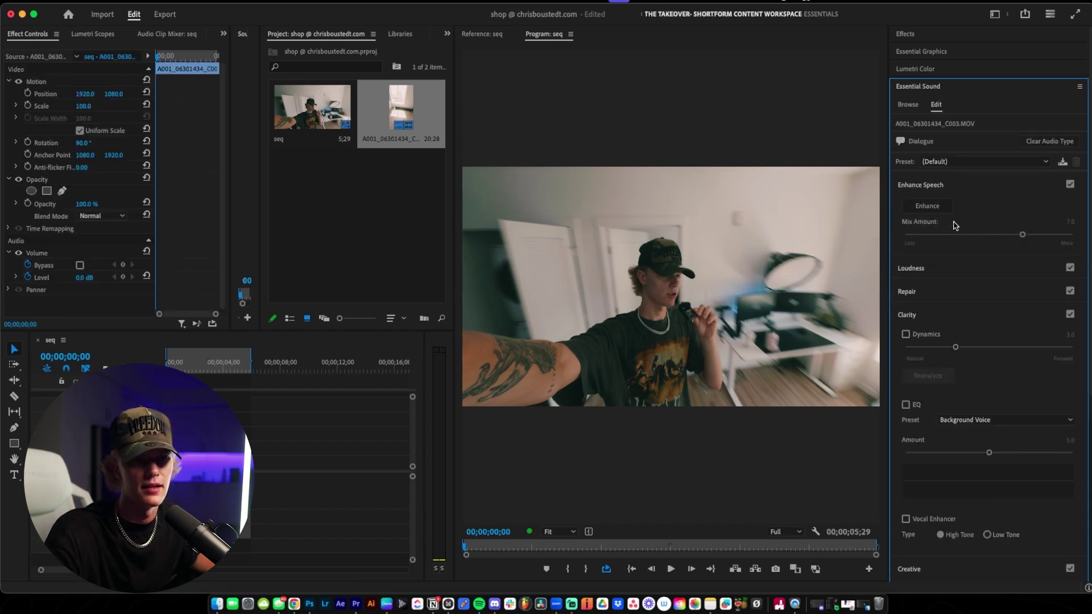
left_click(928, 205)
left_click_drag(978, 234, 946, 236)
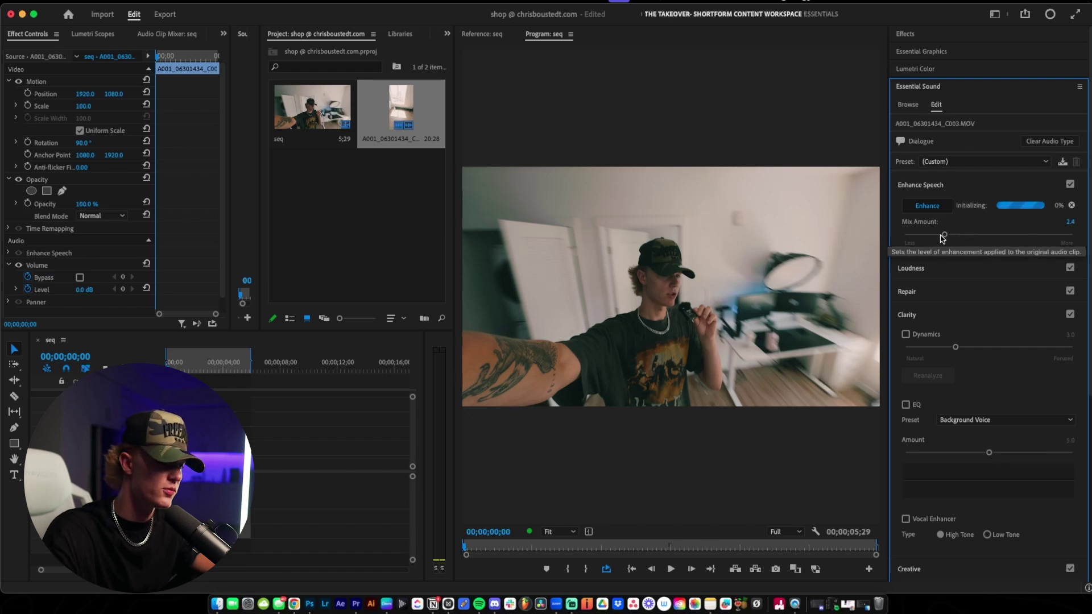
left_click_drag(942, 237, 939, 237)
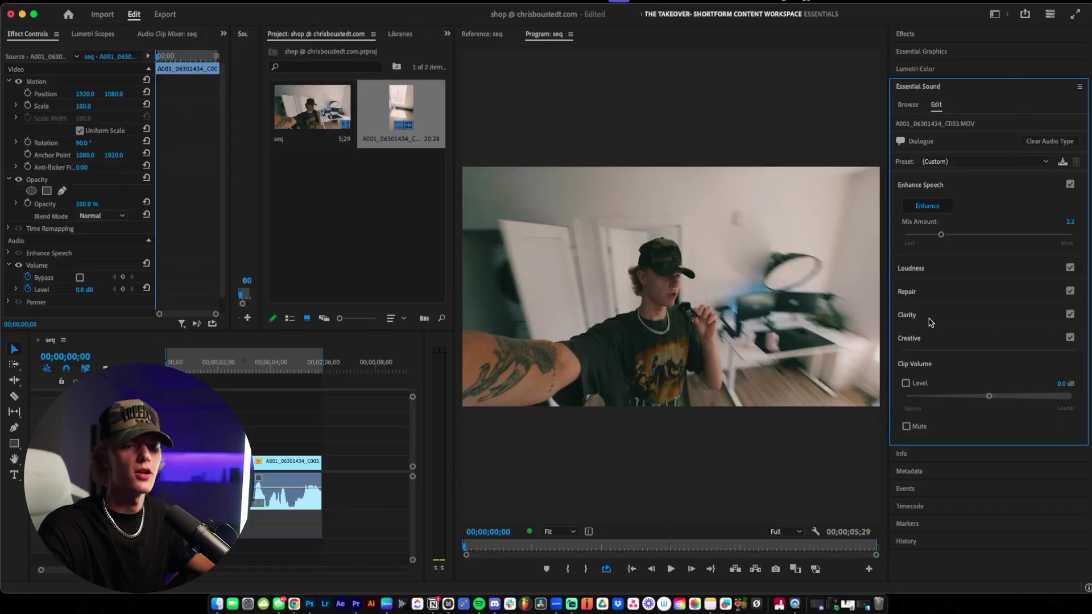
Enable Clarity EQ with the Vocal Presence preset at amount 1.2.
left_click(927, 316)
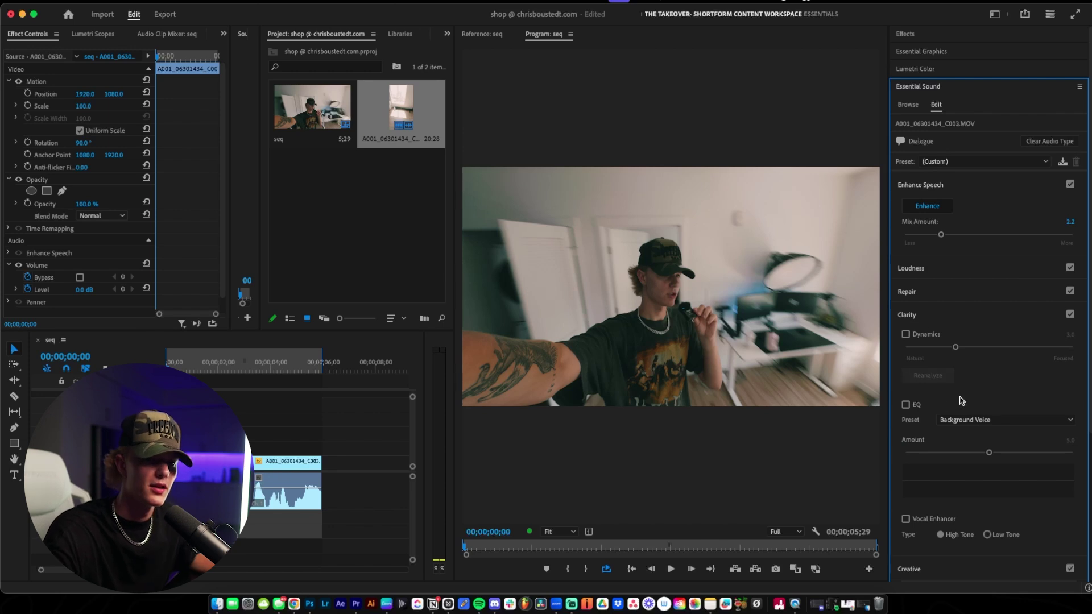
left_click(907, 406)
left_click(967, 420)
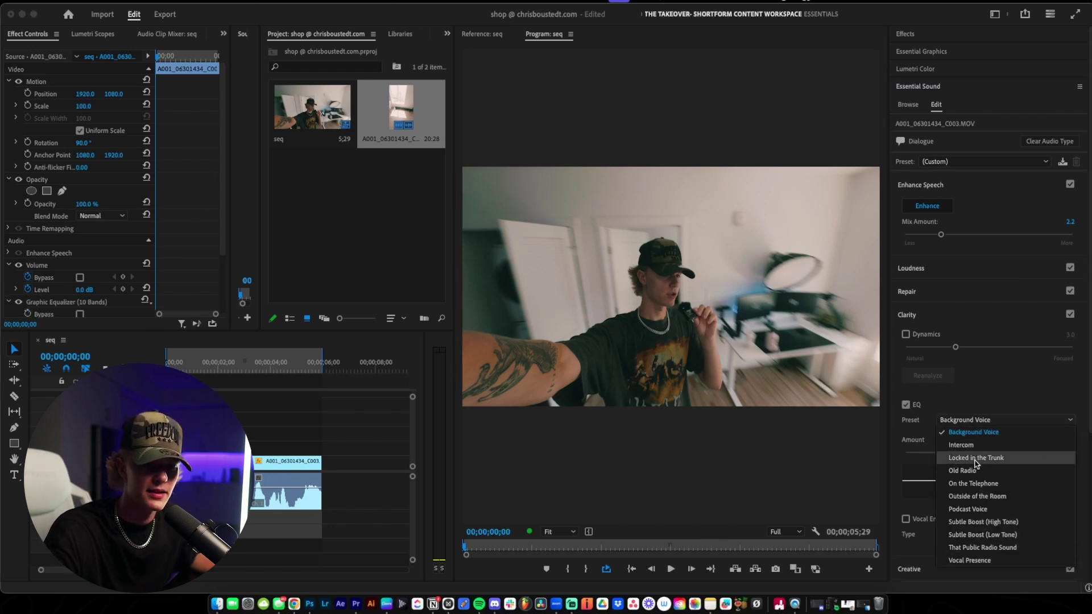
left_click(982, 561)
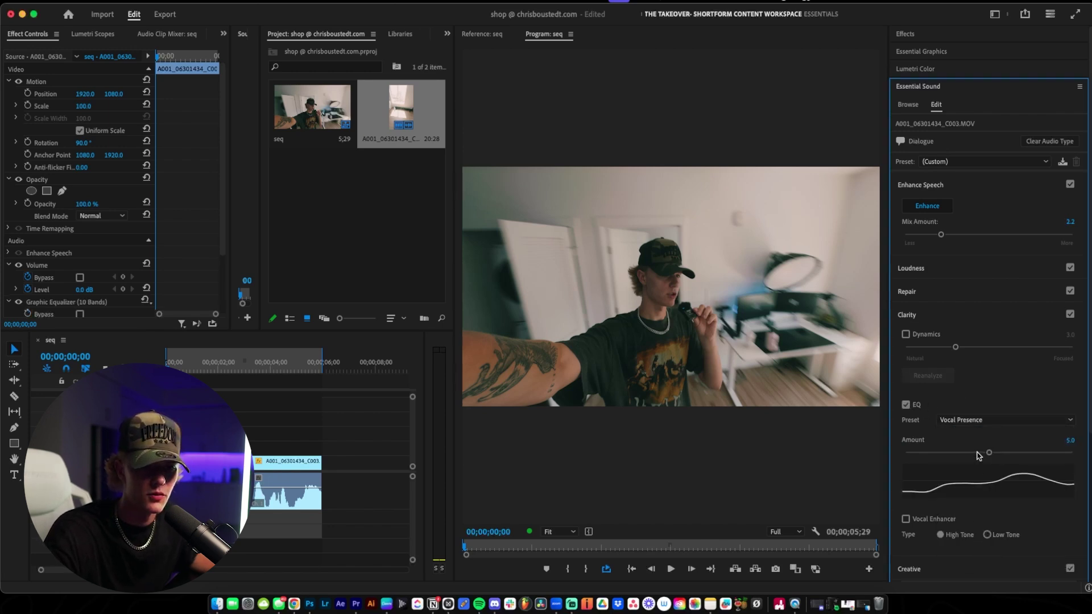
left_click_drag(979, 454, 956, 454)
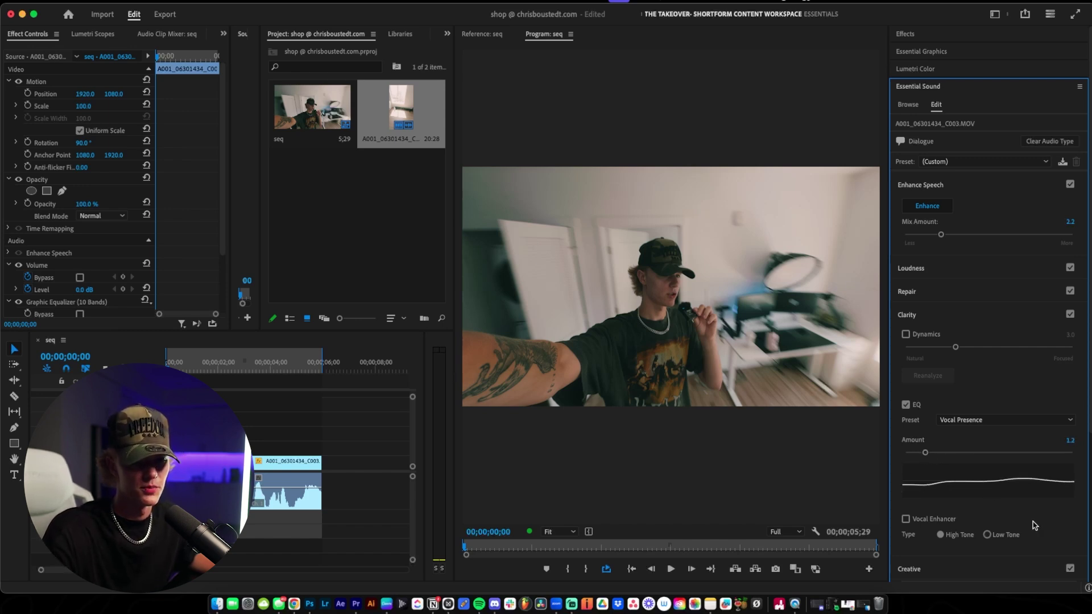
scroll(1037, 526, "down", 1)
scroll(1039, 527, "down", 1)
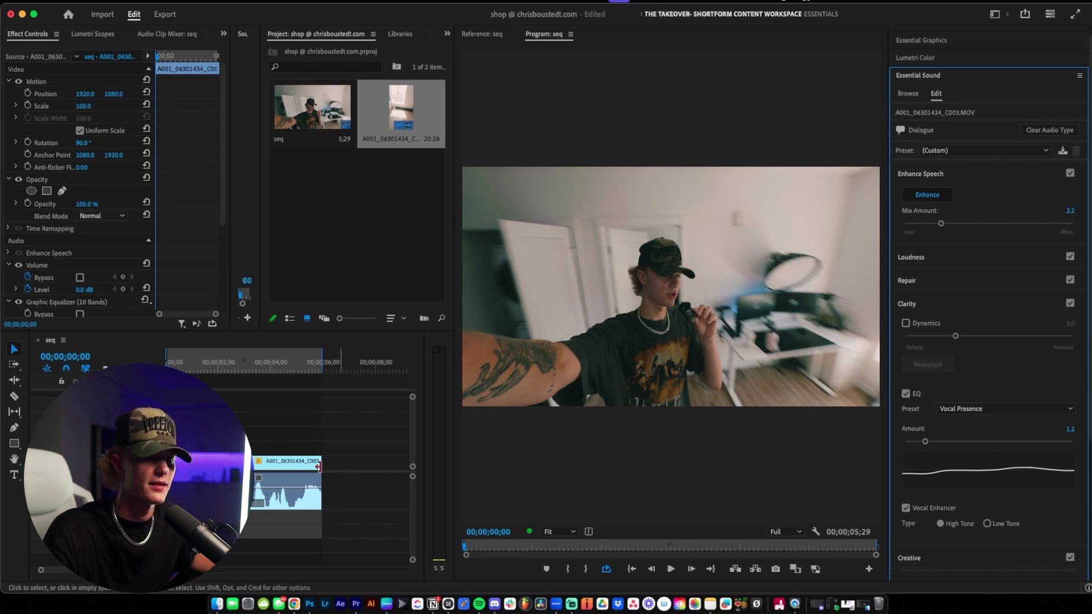
Play back the clip from the start to hear the enhanced dialogue.
key("space")
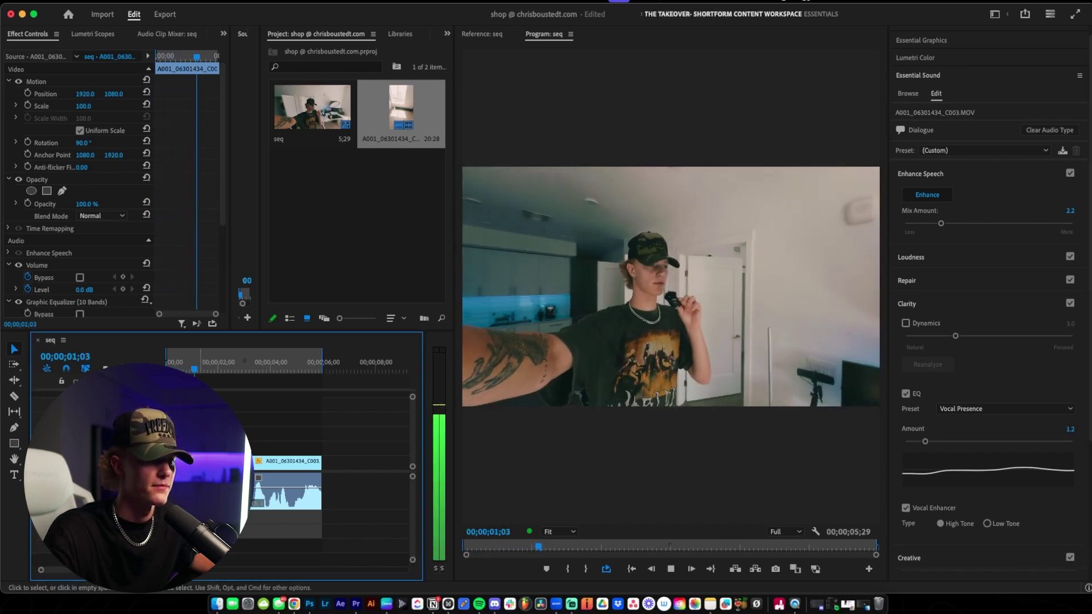
key("space")
key("Home")
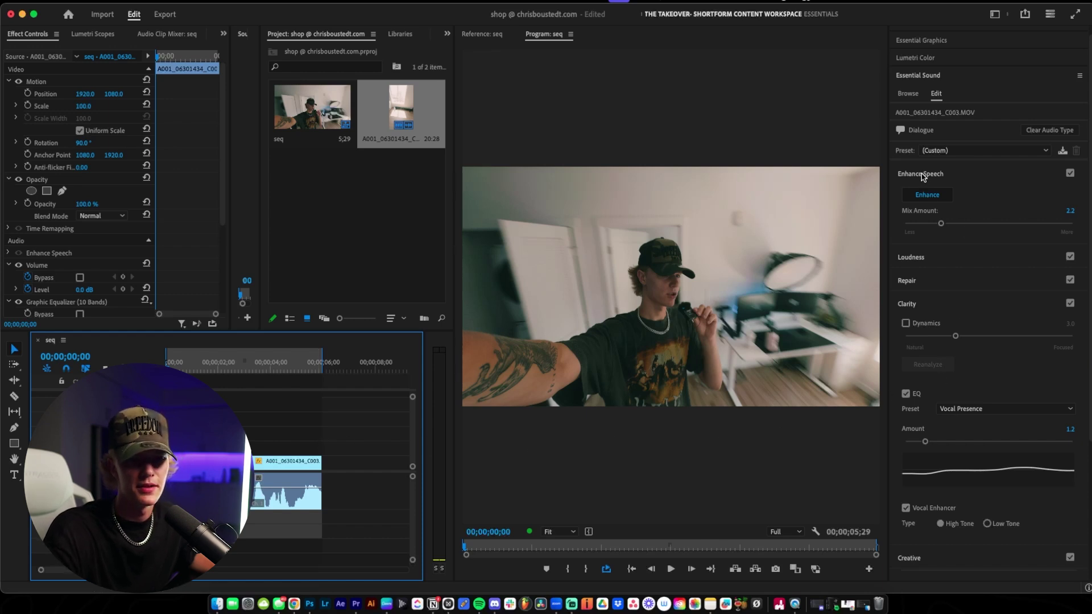
scroll(923, 177, "down", 6)
key("space")
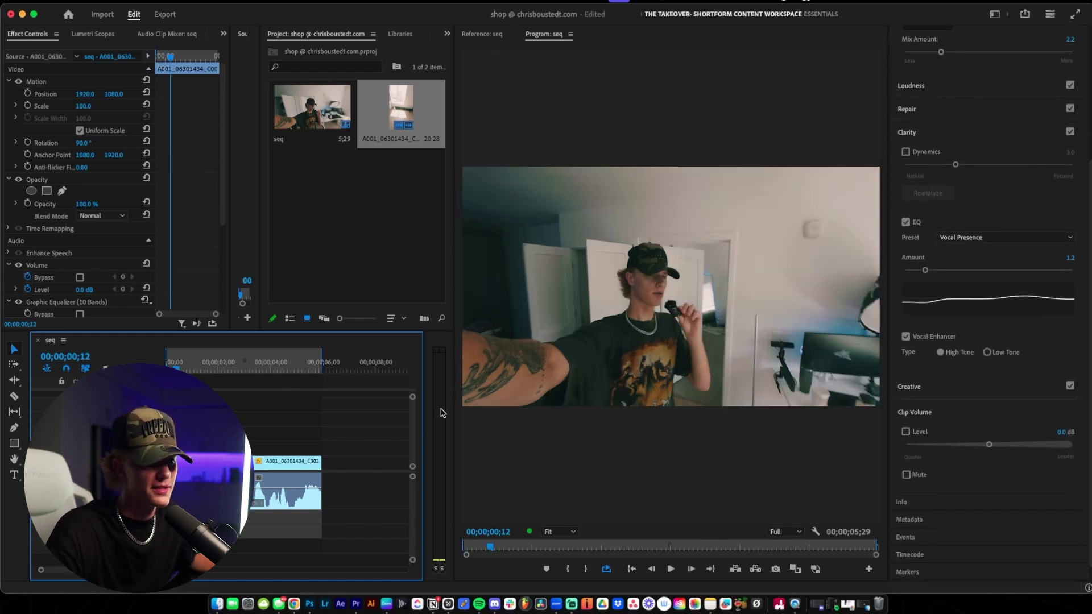
key("space")
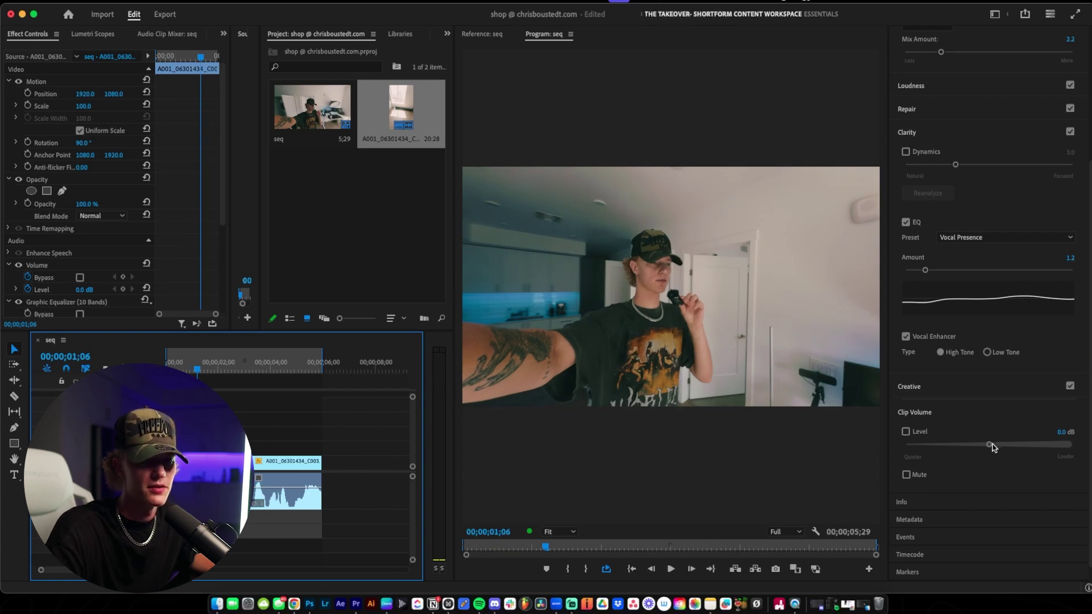
Raise the clip volume step by step to 6.7 dB, previewing playback after each boost.
left_click_drag(991, 445, 1011, 444)
key("Home")
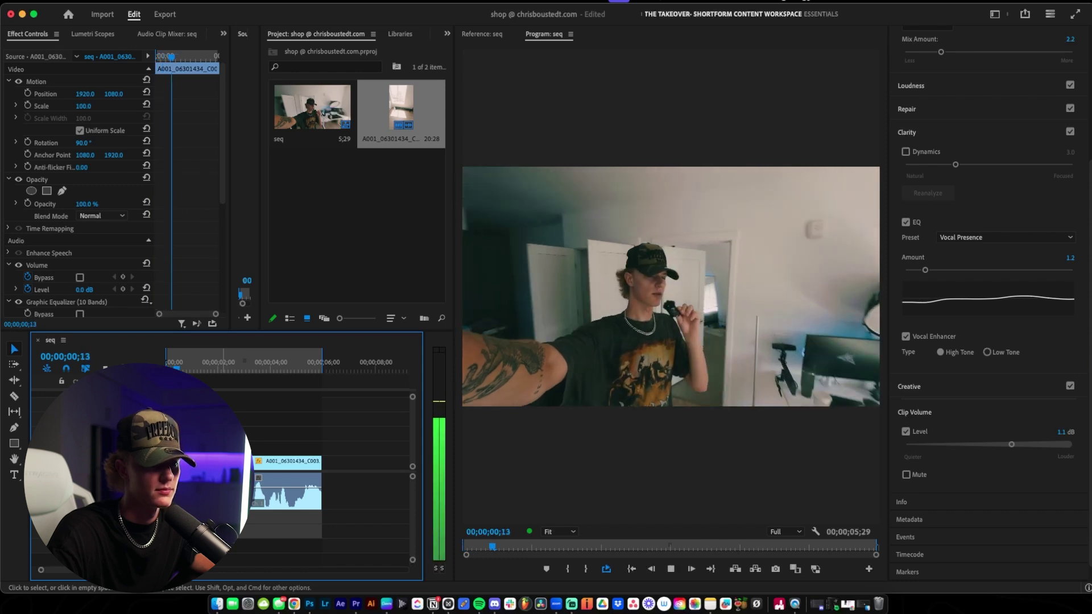
key("space")
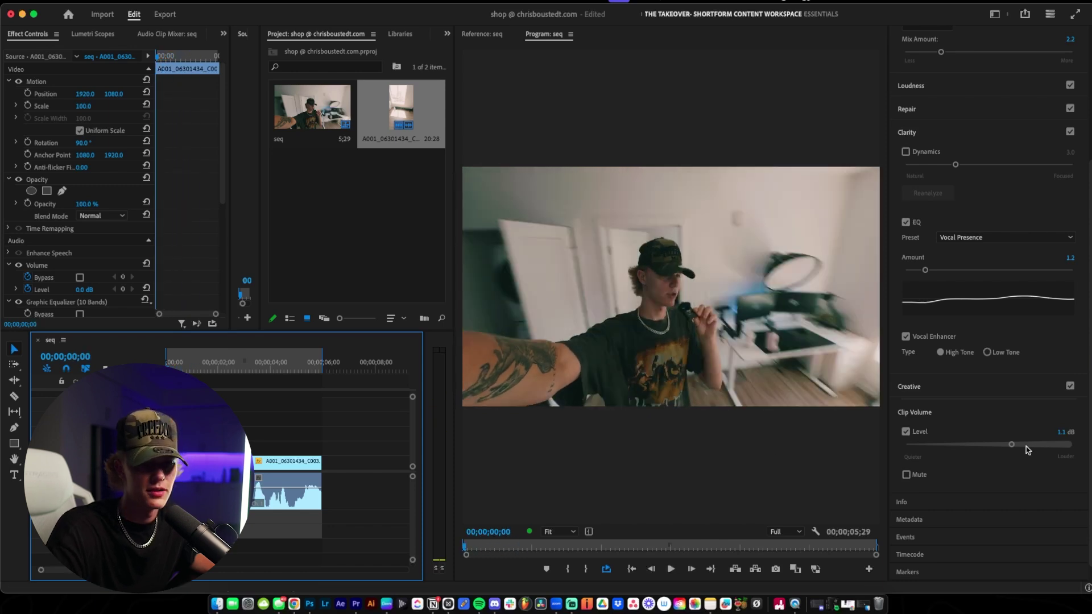
left_click_drag(1026, 446, 1036, 445)
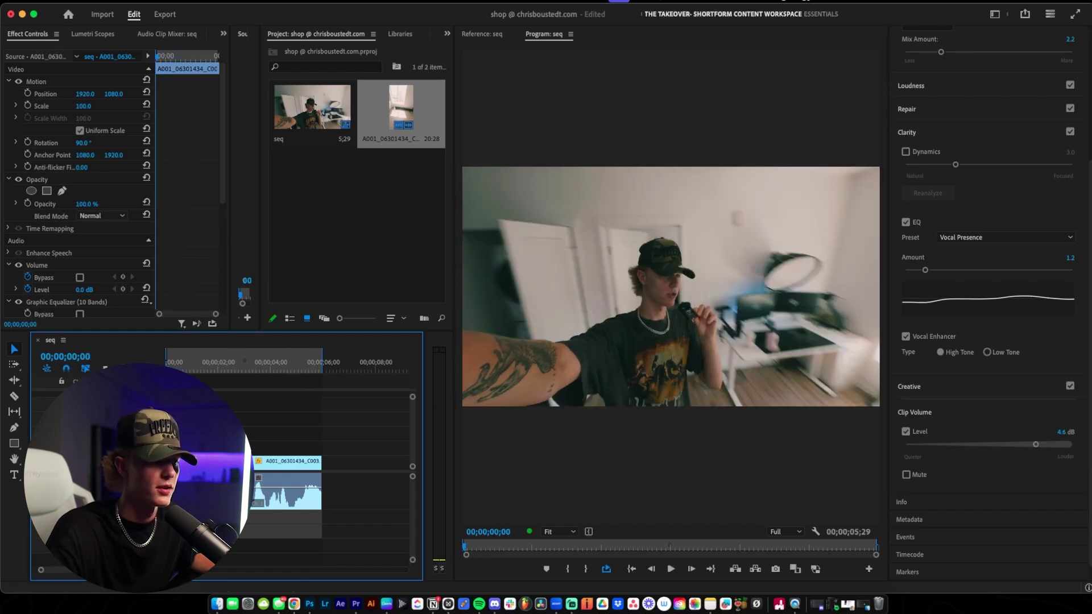
key("space")
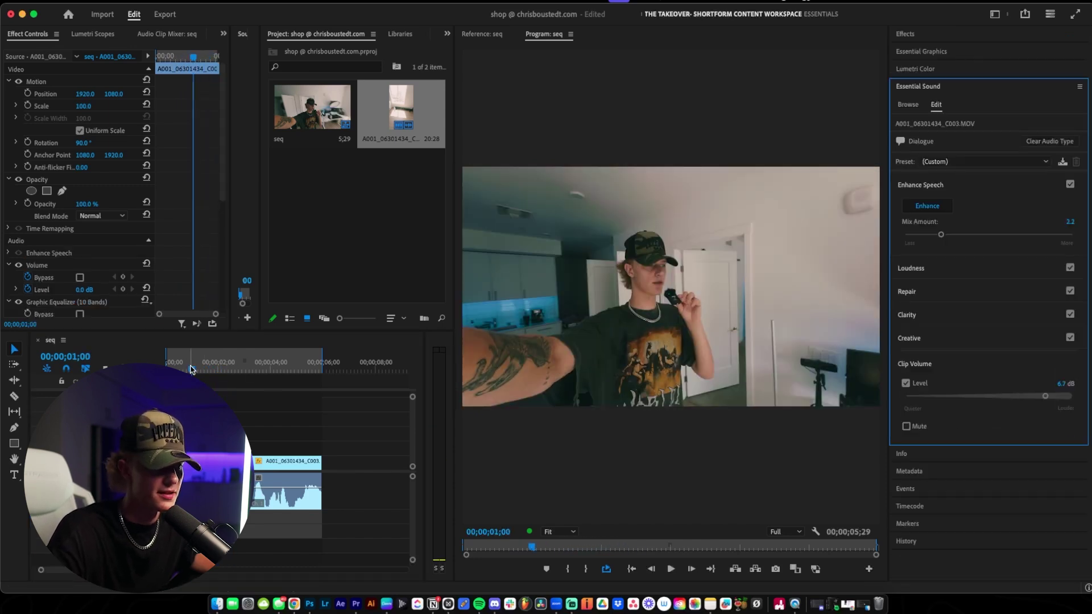
left_click(191, 369)
key("space")
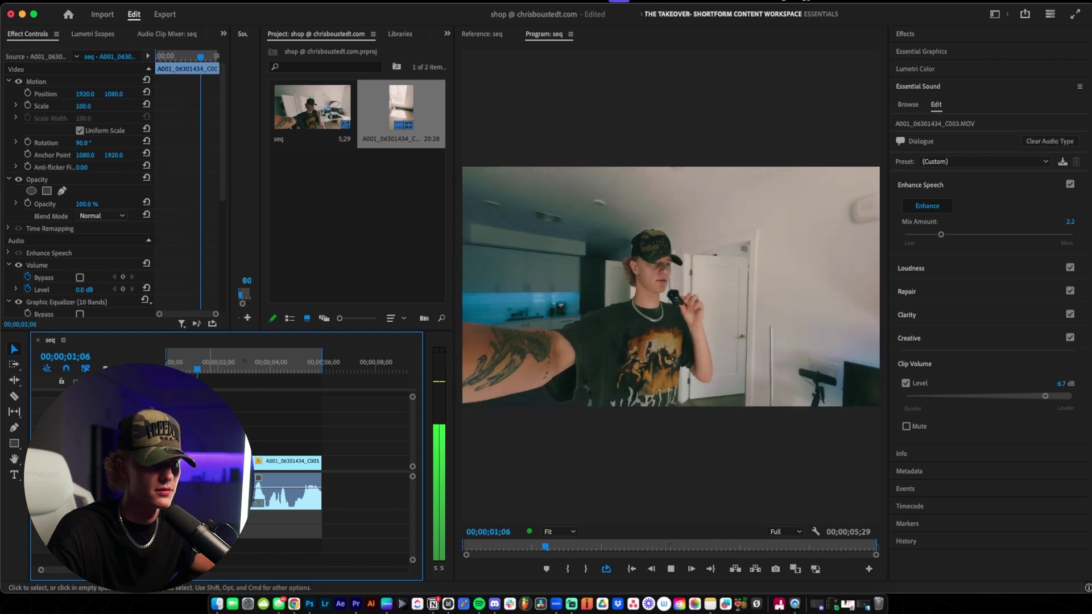
key("space")
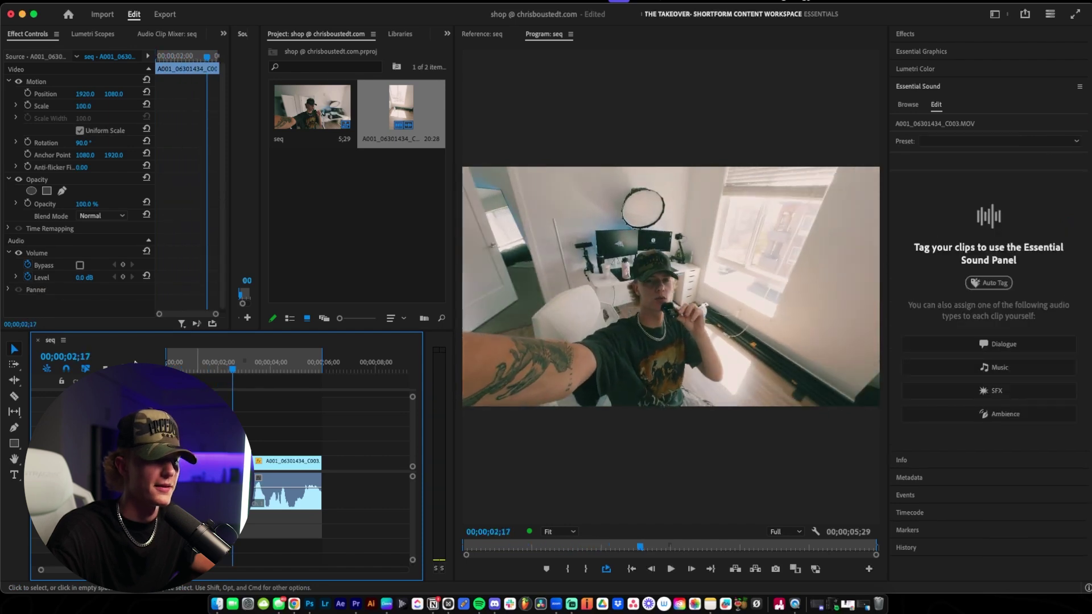
key("Home")
Clear Enhance Speech, Graphic Equalizer, Vocal Enhancer and Hard Limiter from the clip, then deselect it.
left_click(286, 490)
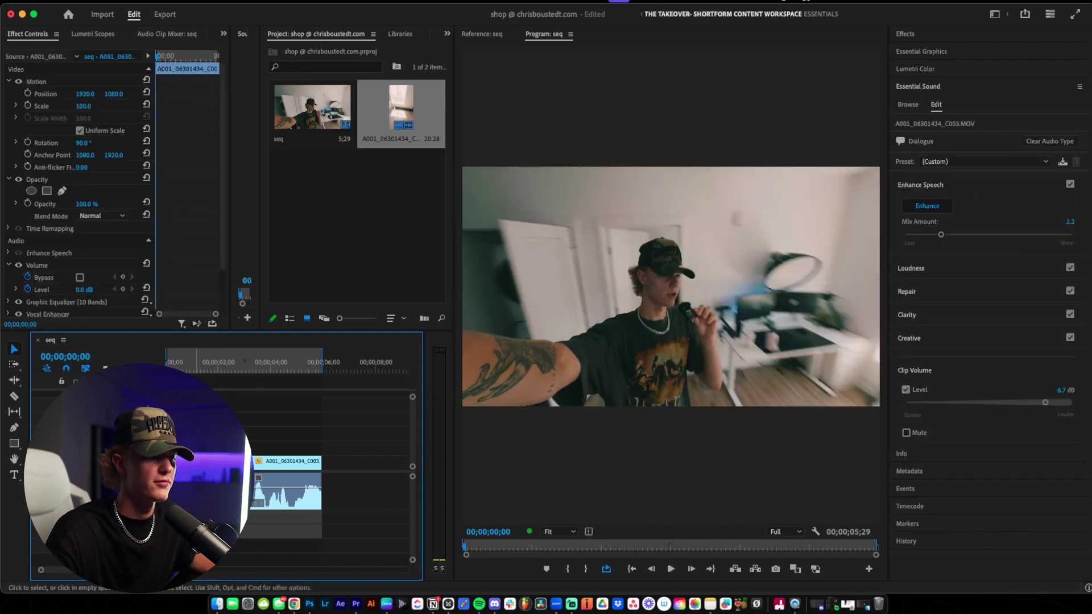
scroll(223, 249, "down", 3)
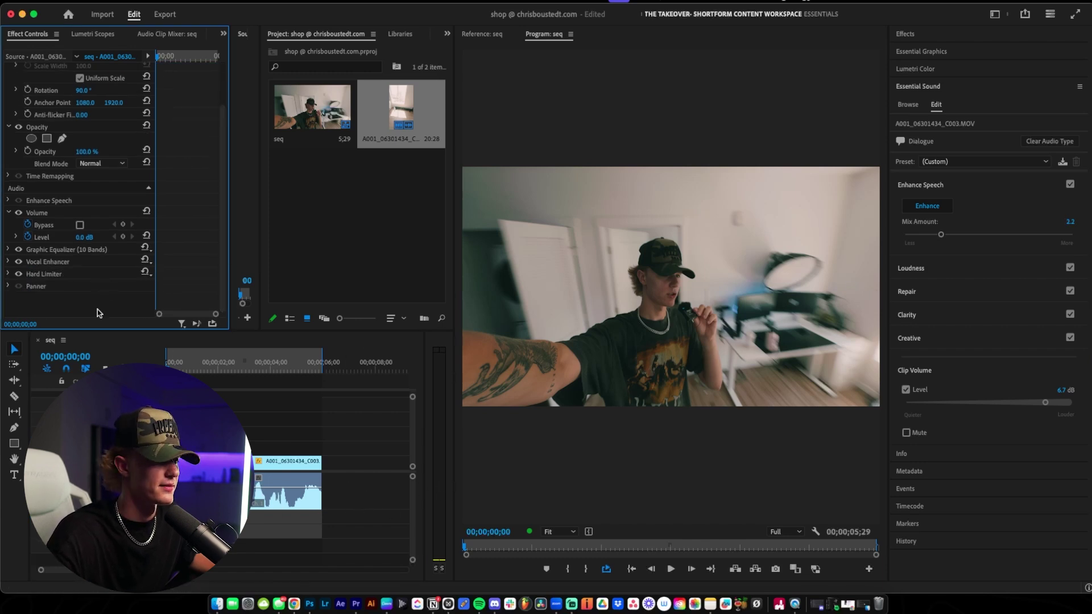
left_click(57, 276)
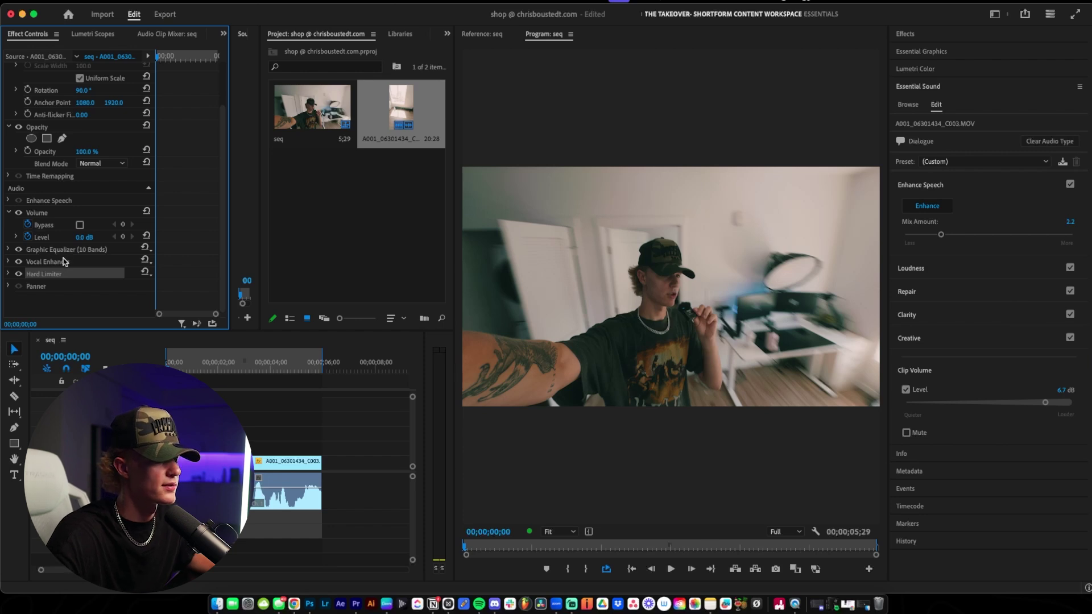
left_click(51, 261, "shift")
left_click(52, 251, "shift")
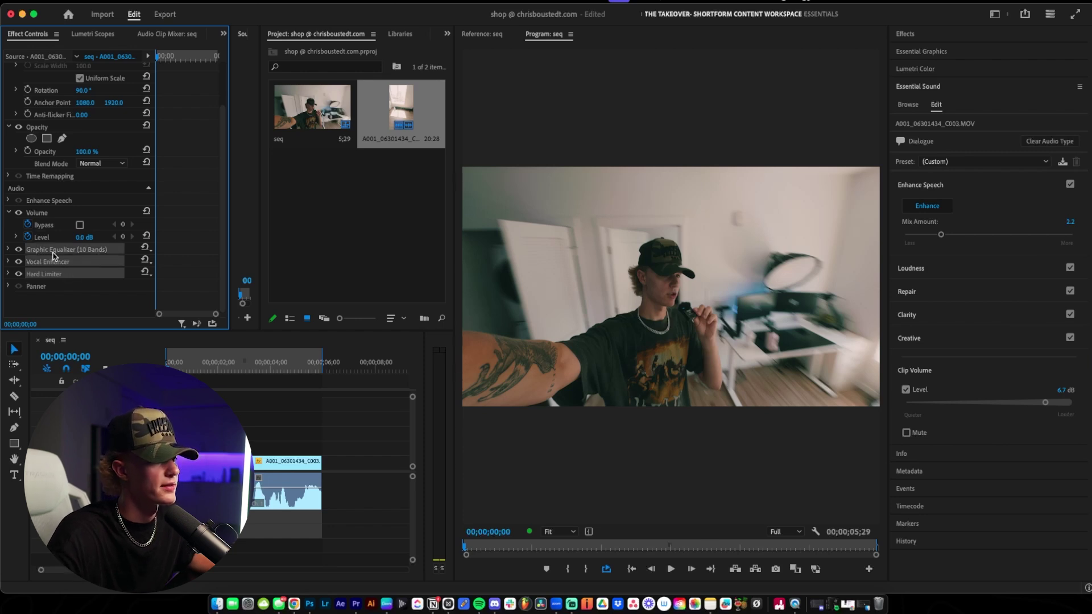
left_click(46, 202, "shift")
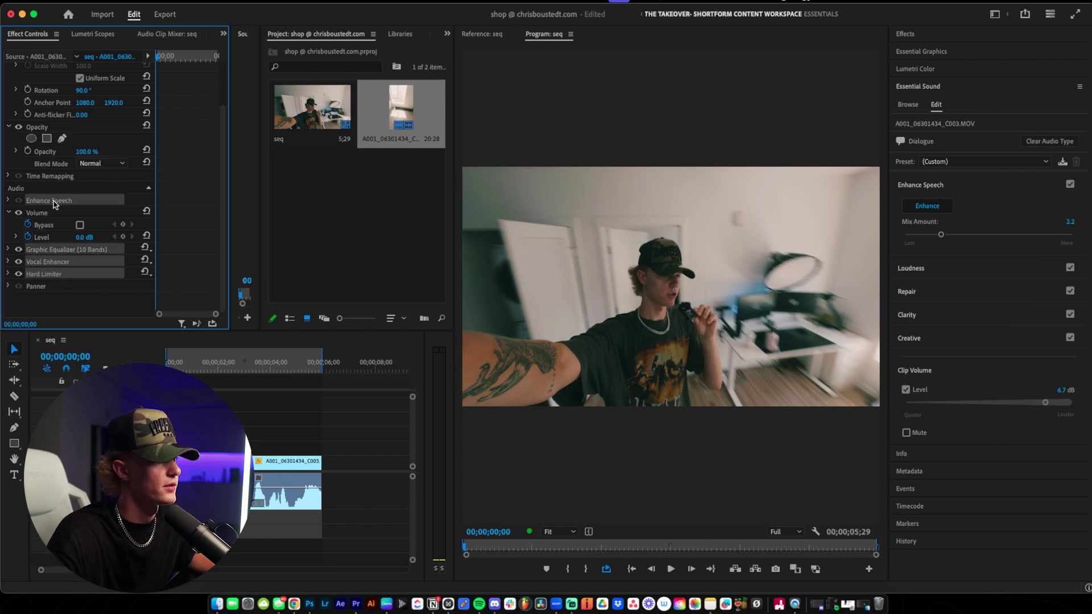
right_click(55, 204)
left_click(74, 277)
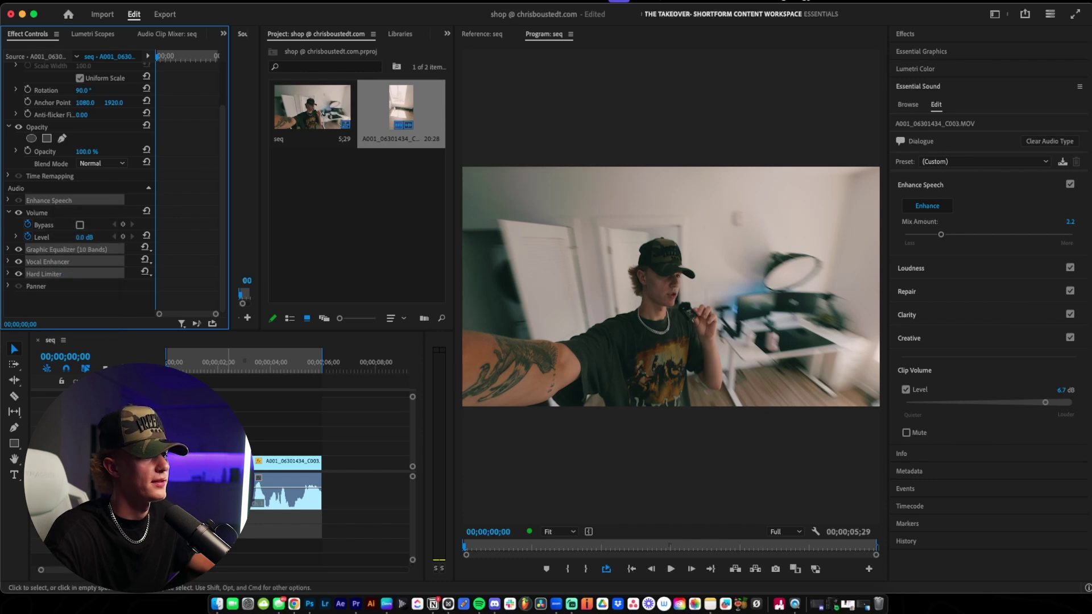
left_click(292, 501)
left_click(239, 501)
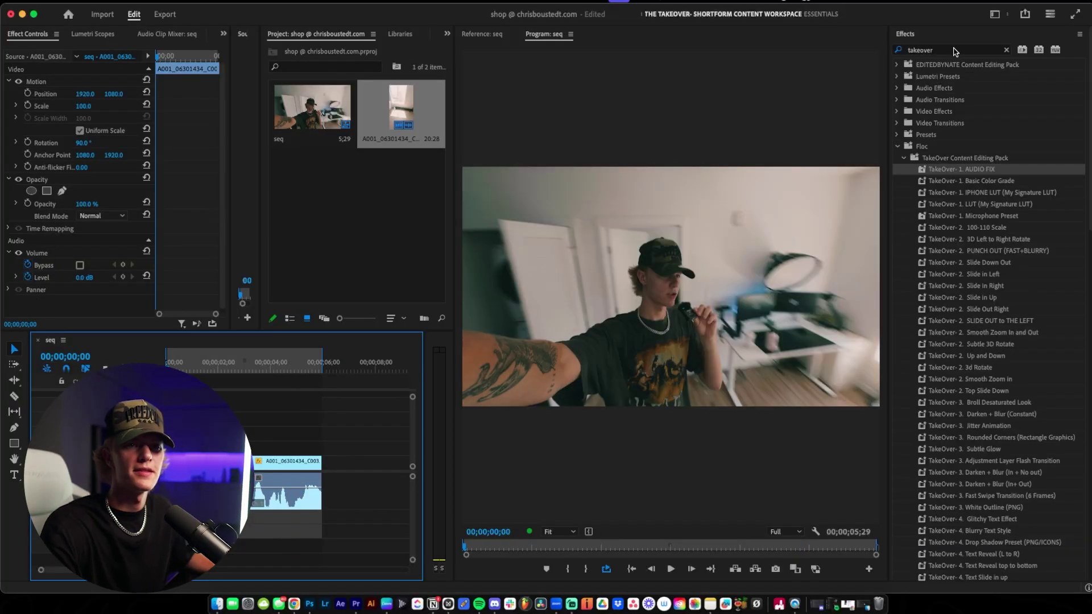
Search Effects for 'compressor' and apply Multiband Compressor to the vlog clip.
left_click(956, 51)
type("compressor")
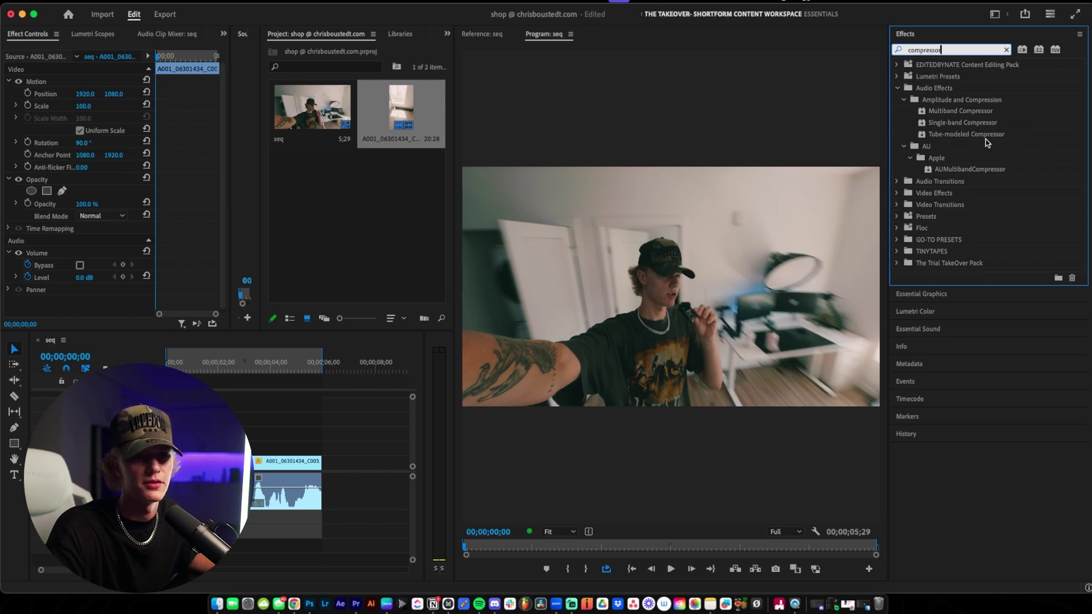
left_click(959, 112)
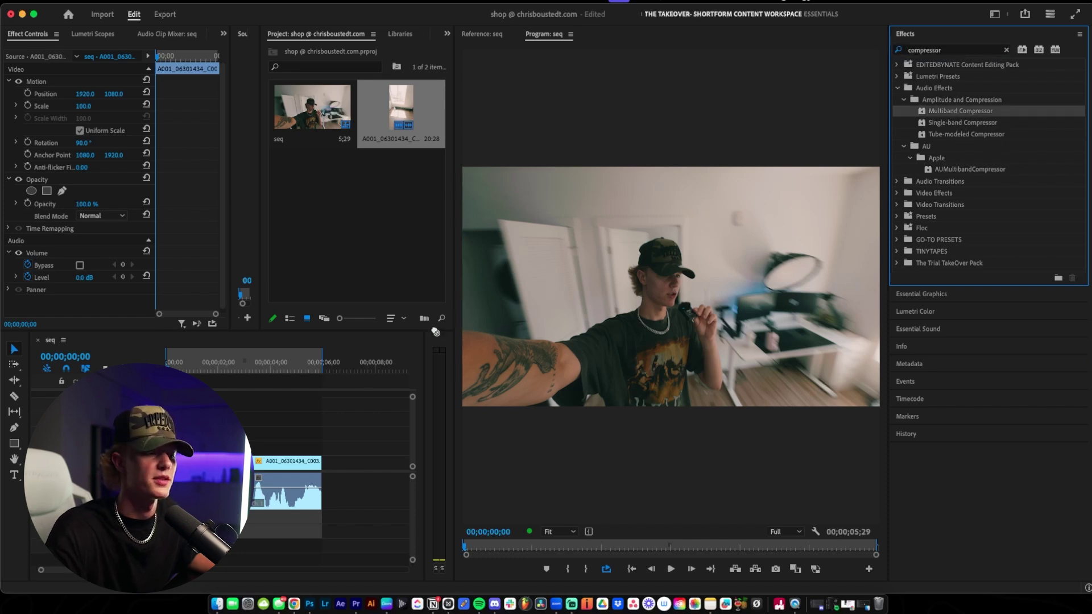
left_click_drag(960, 111, 183, 200)
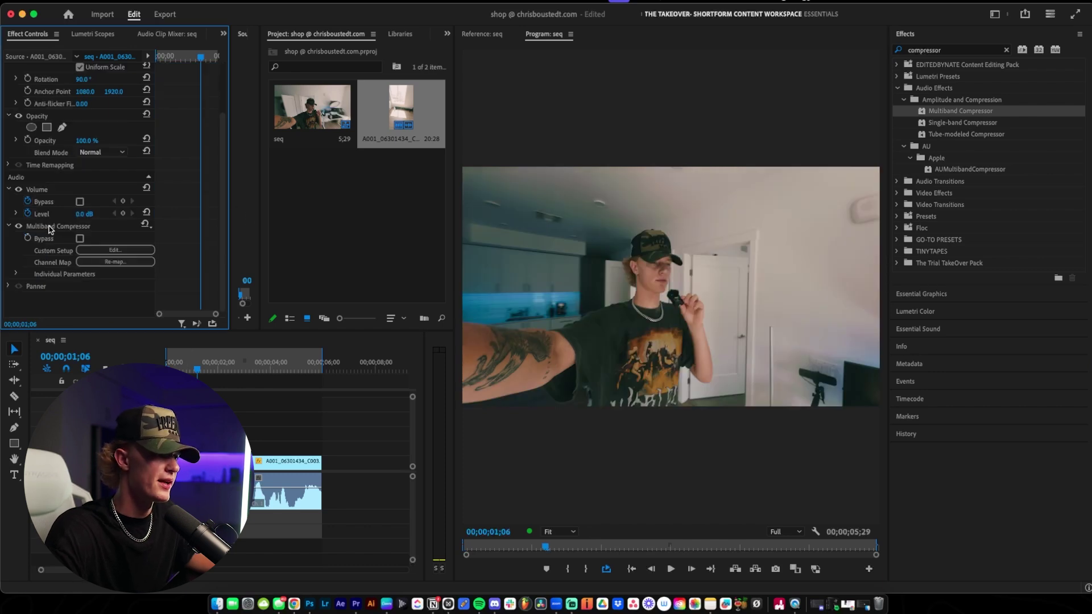
Load the Pop Master preset in the compressor's custom setup.
left_click(116, 251)
left_click(494, 148)
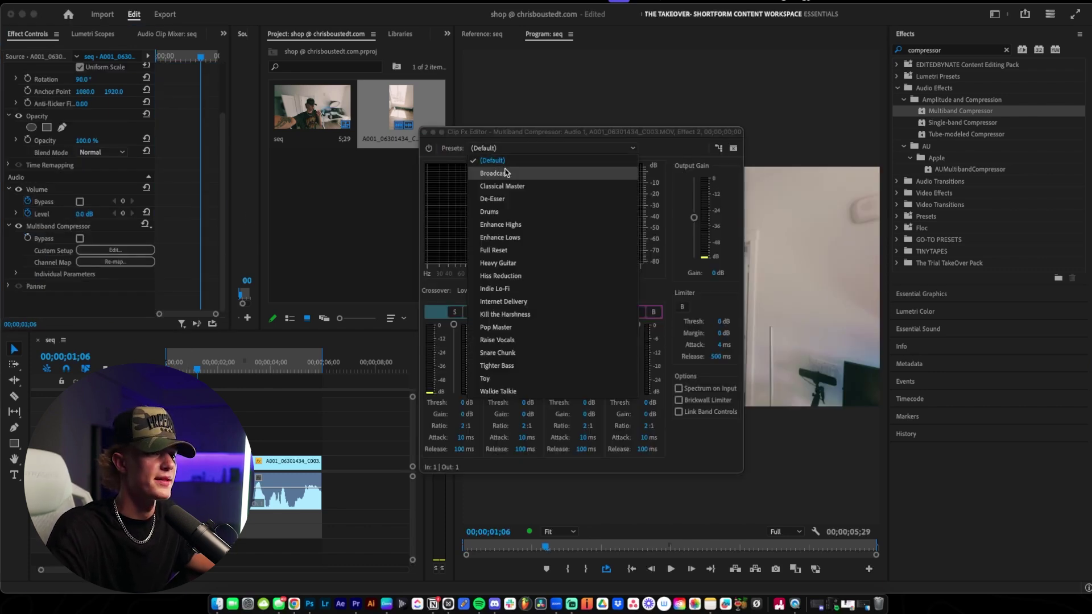
left_click(517, 329)
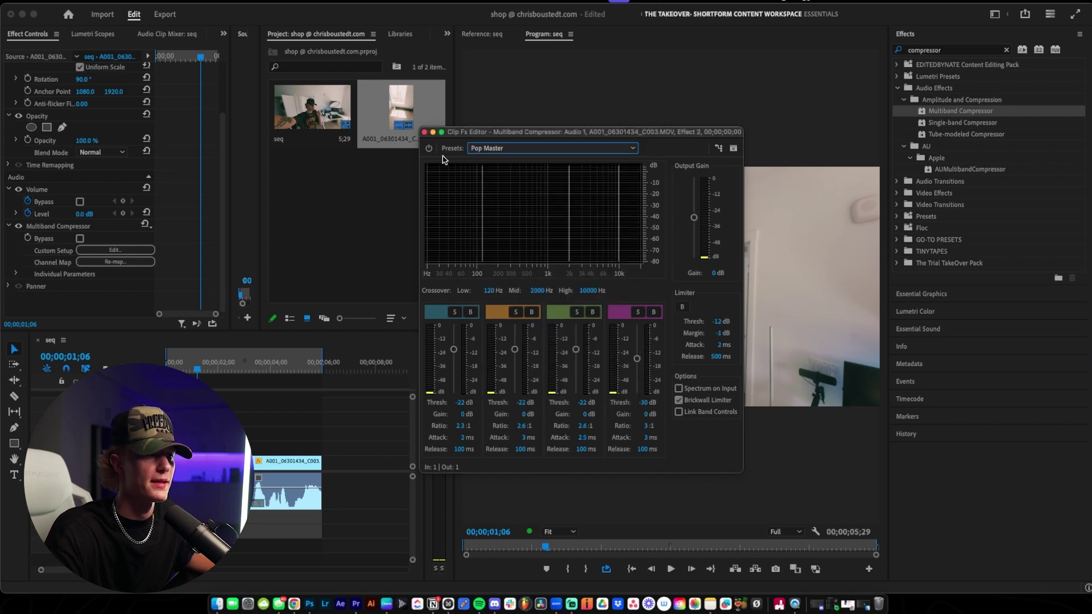
Play the clip from the start, undoing and redoing the compressor to compare the sound.
left_click(216, 380)
key("Home")
key("space")
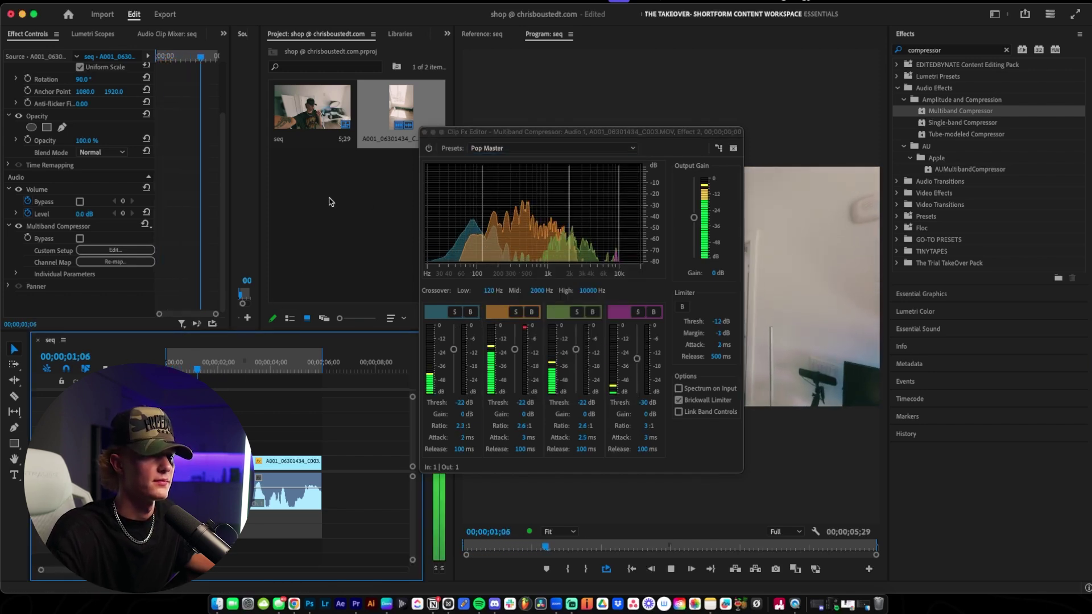
key("super+z")
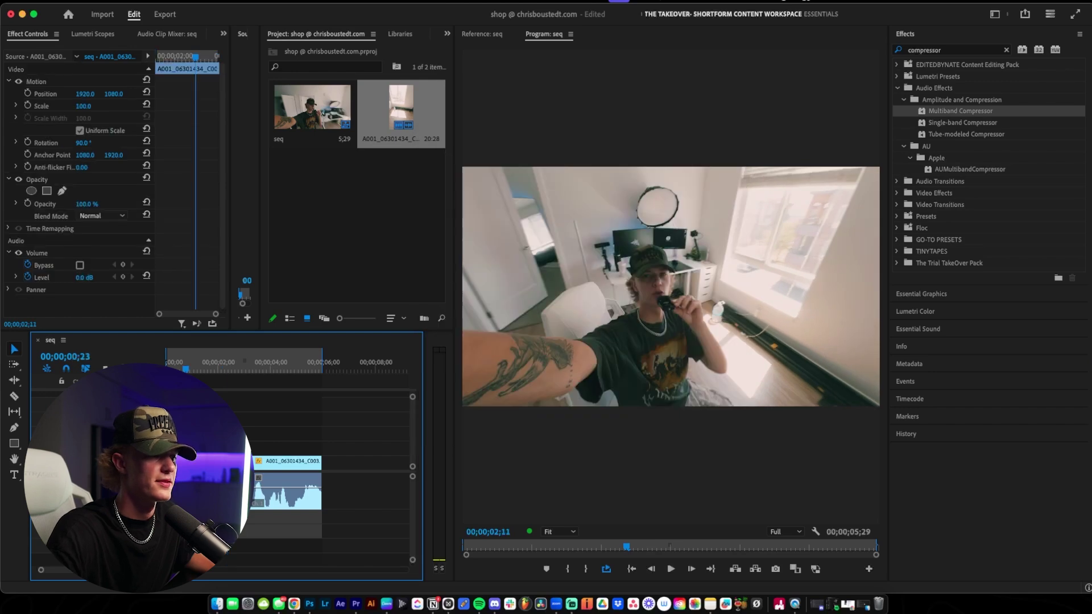
key("super+shift+z")
key("Home")
key("space")
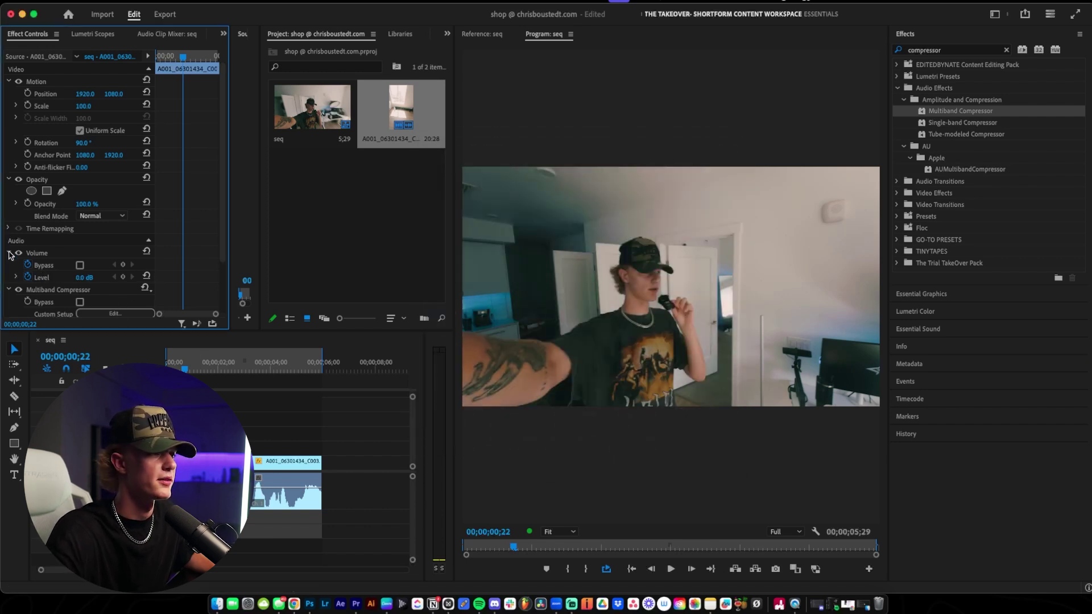
left_click(9, 254)
Delete the Multiband Compressor from the vlog clip's effects.
left_click(9, 266)
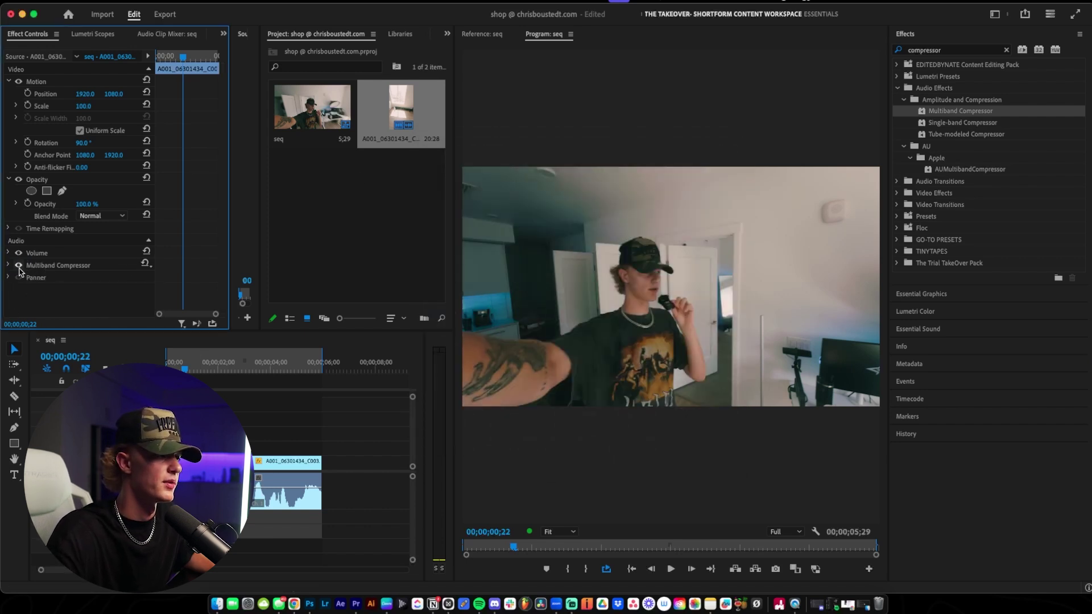
left_click(79, 266)
key("Delete")
Browse the TakeOver presets, such as 1. Microphone Preset and 2. 100-110 Scale, in the Effects panel.
scroll(1085, 181, "up", 1)
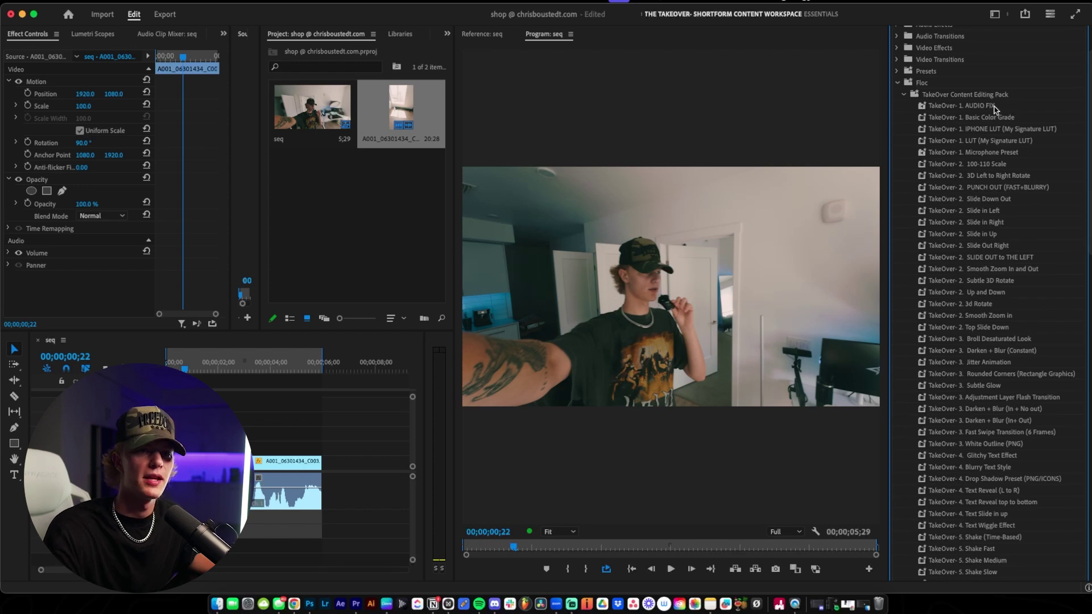
left_click(1000, 153)
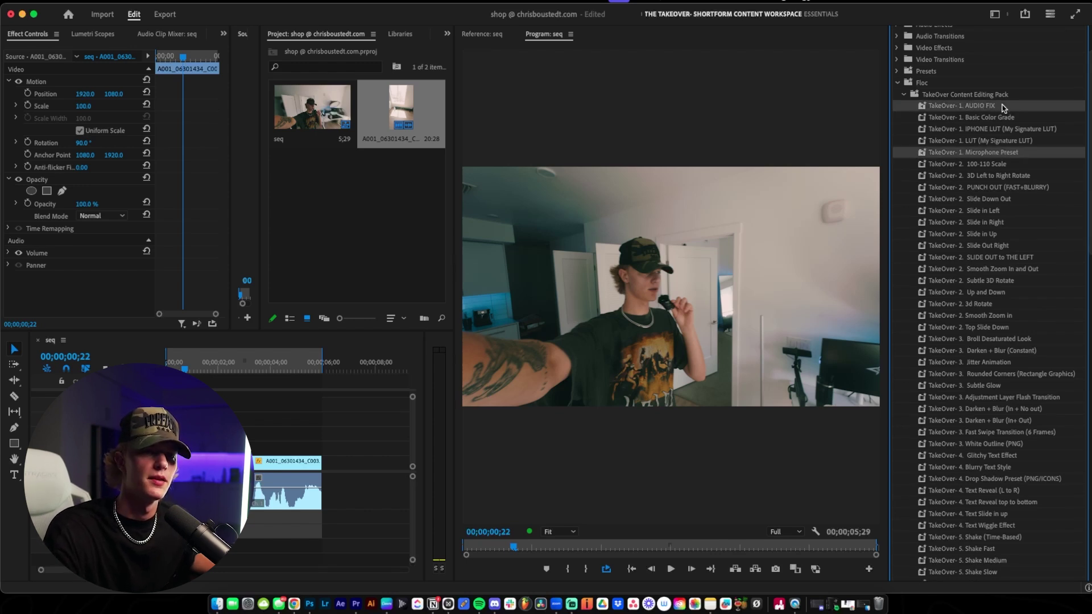
left_click(1011, 166)
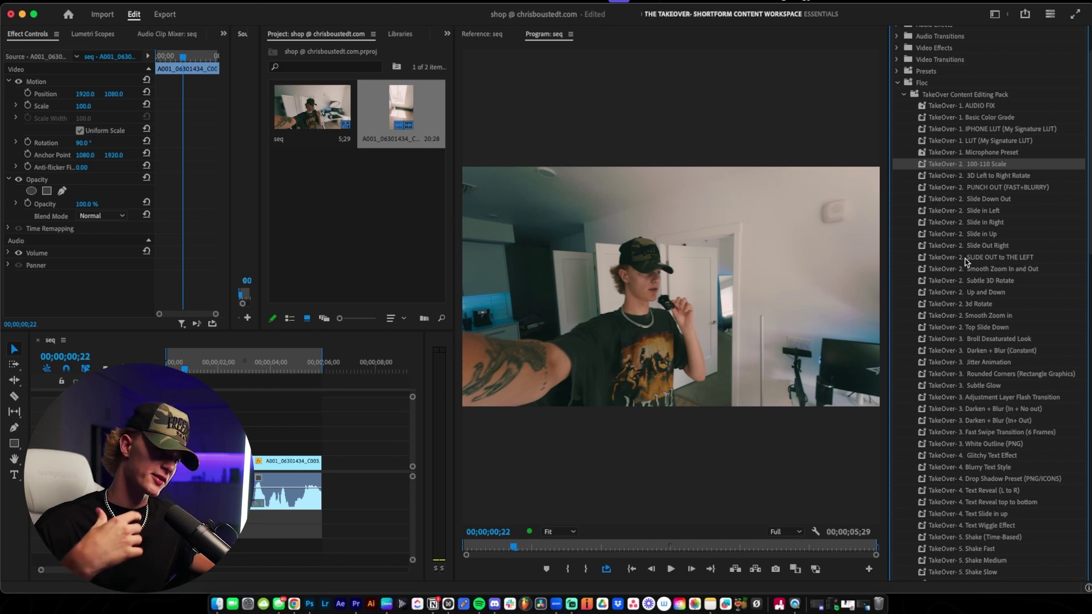
scroll(966, 262, "down", 5)
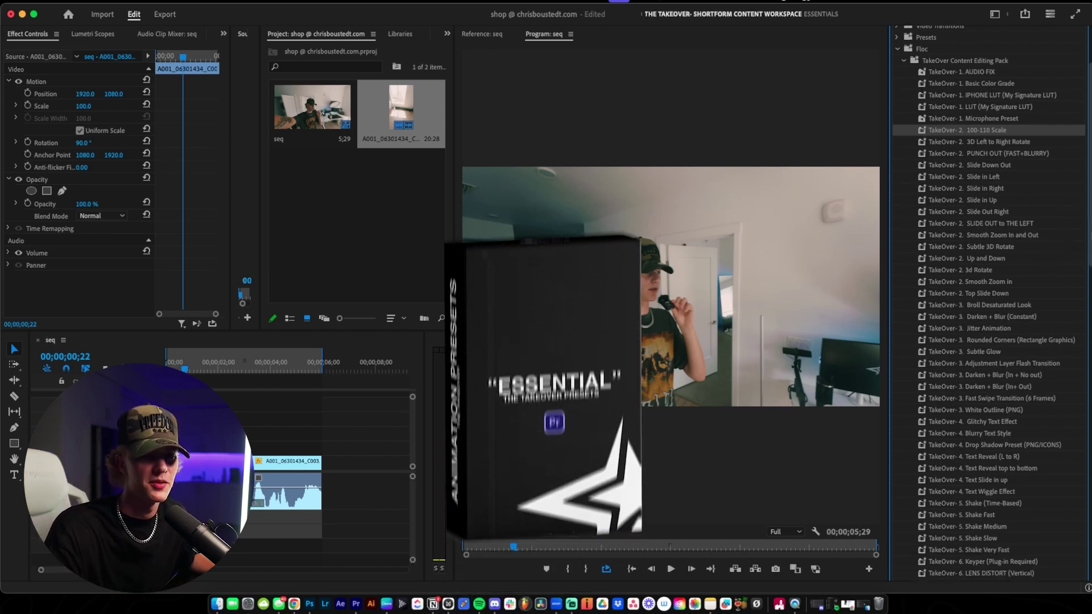
scroll(990, 301, "down", 2)
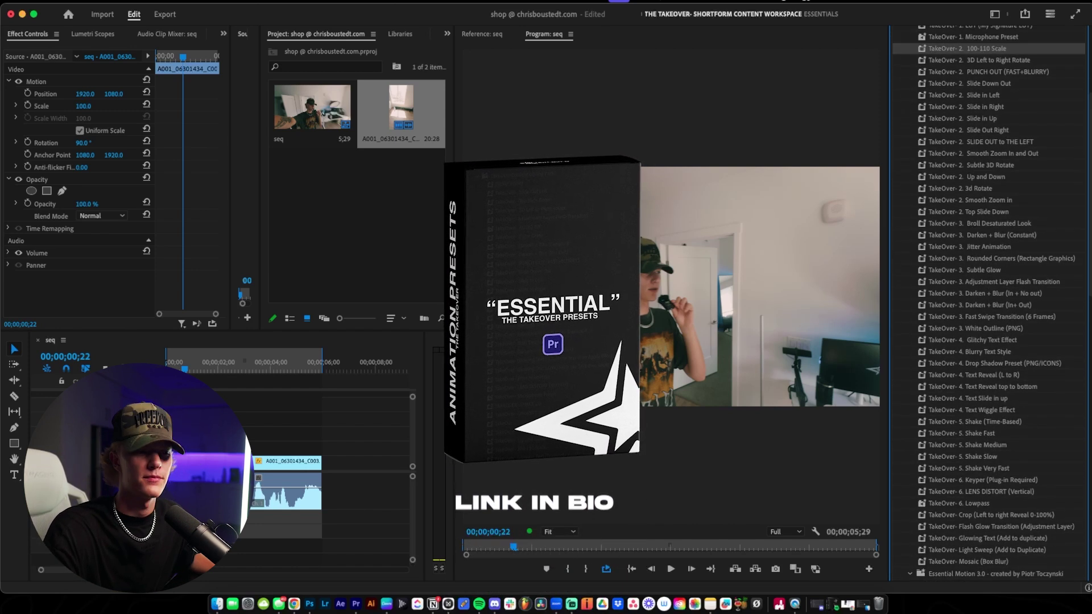